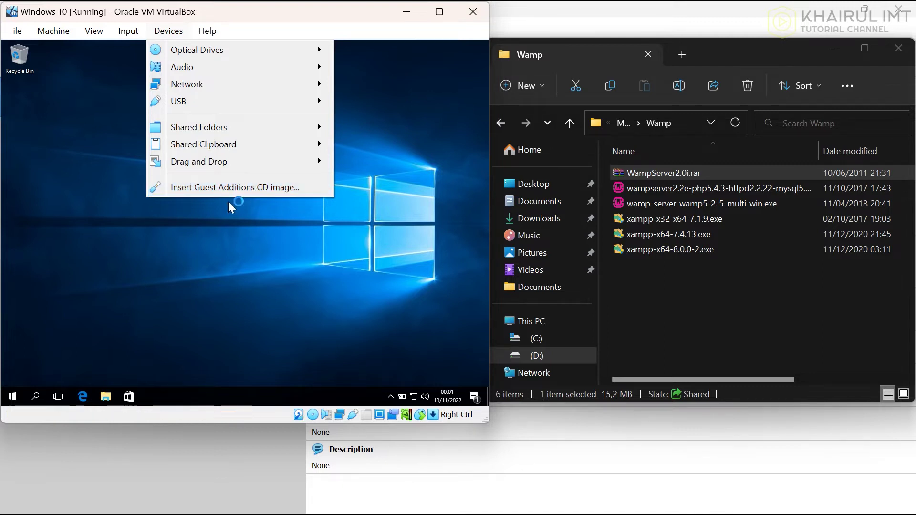
Step: Launch the VirtualBox Guest Additions installer from the guest's CD drive (D:) and allow it to make changes
left_click(109, 400)
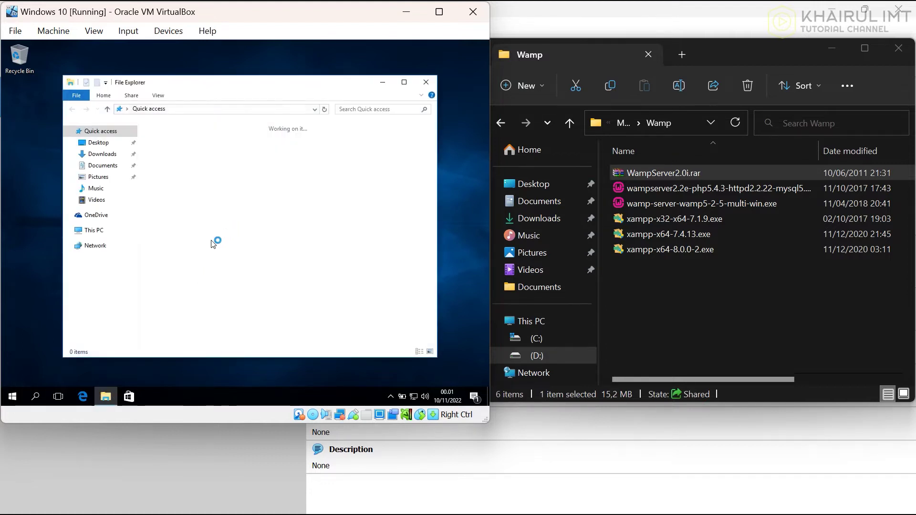
left_click(94, 231)
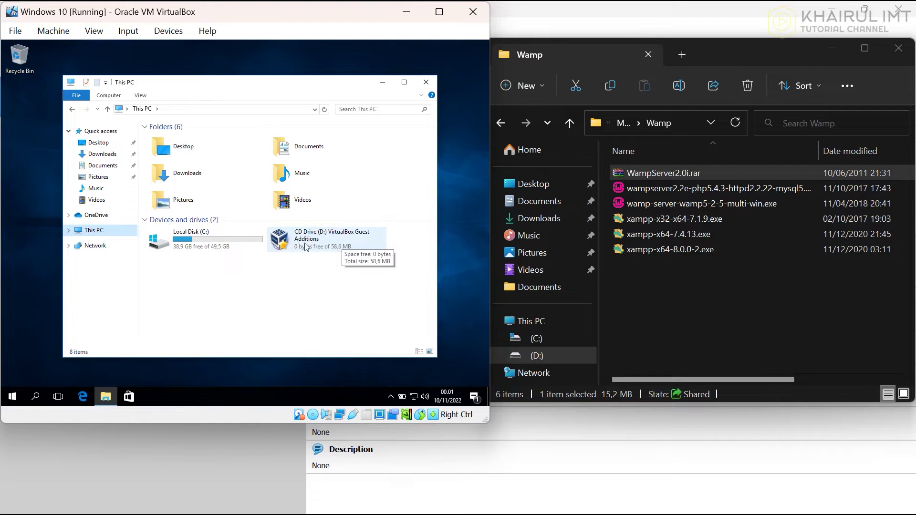
double_click(321, 244)
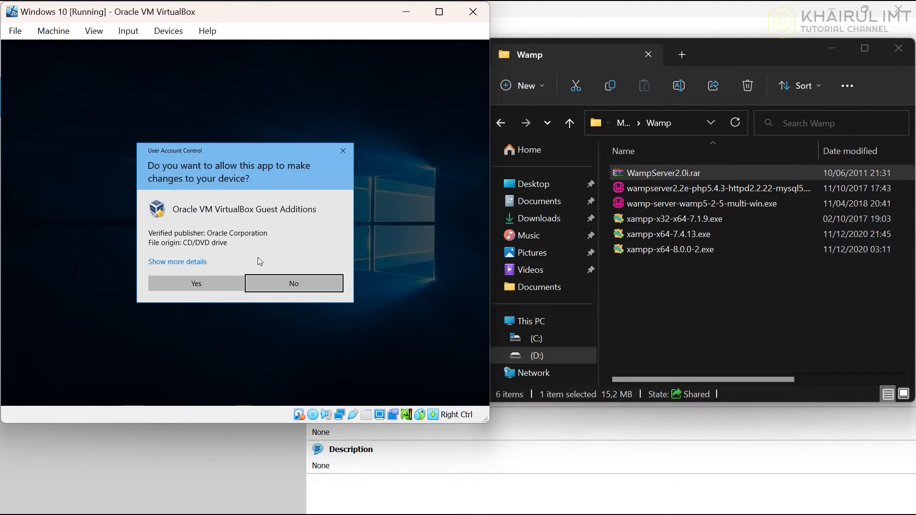
left_click(205, 282)
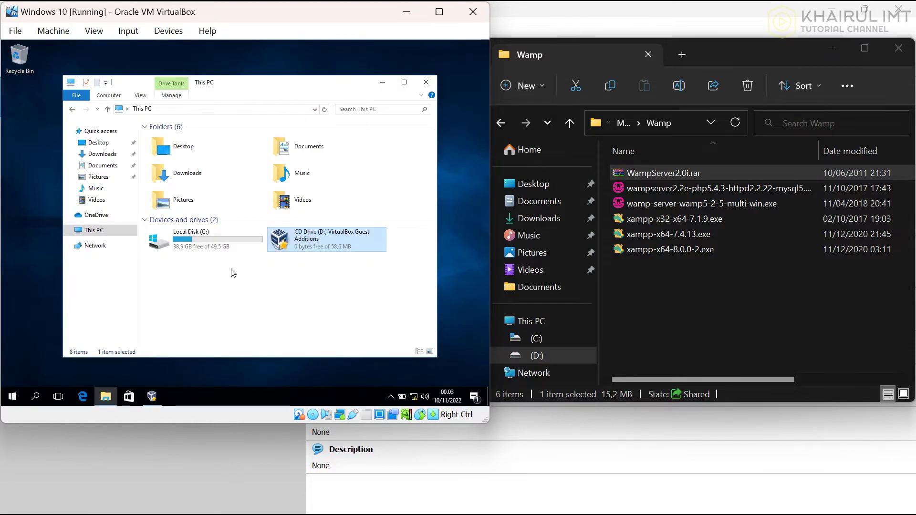
Step: Install Guest Additions 6.1.34 in the default folder, reboot the guest immediately, and dismiss the mouse pointer integration notice
left_click(157, 401)
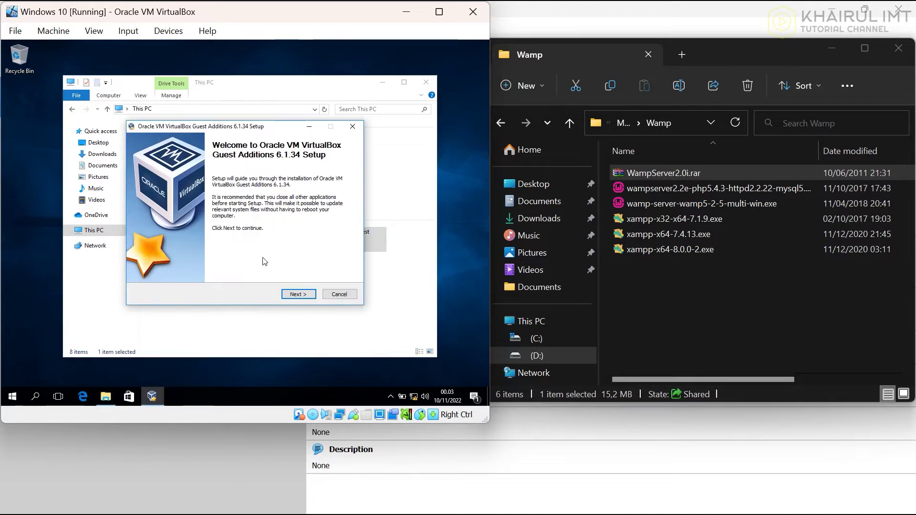
left_click(298, 294)
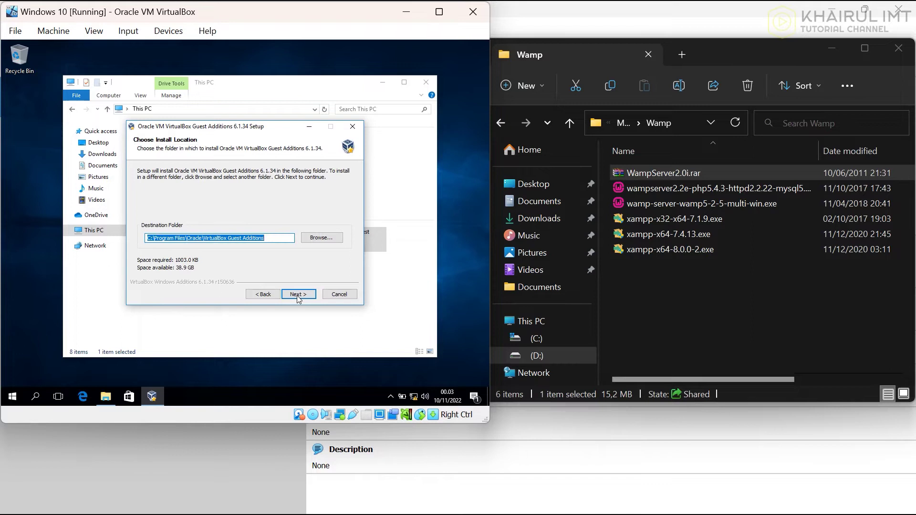
left_click(298, 295)
left_click(298, 294)
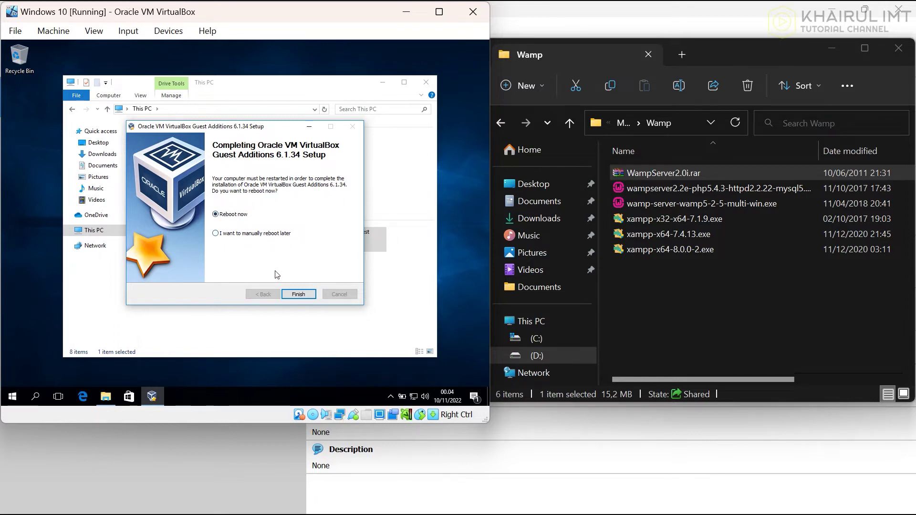
left_click(297, 294)
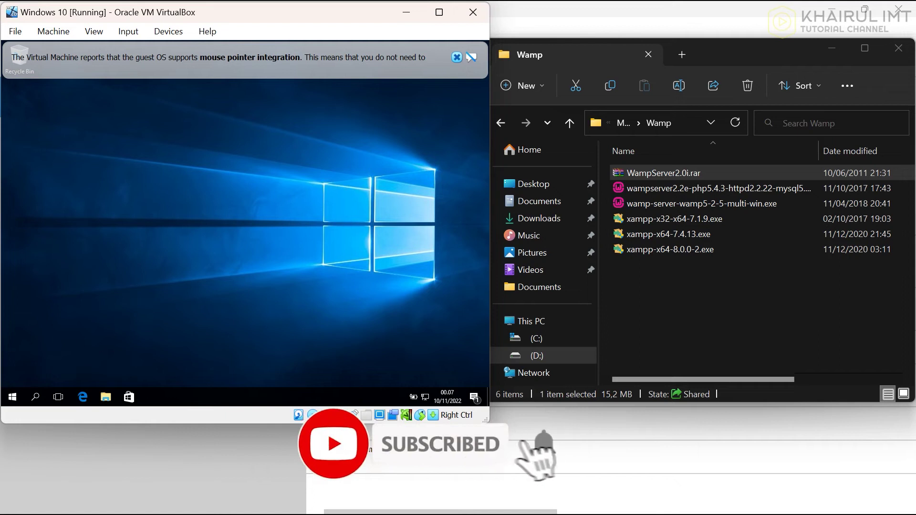
left_click(456, 58)
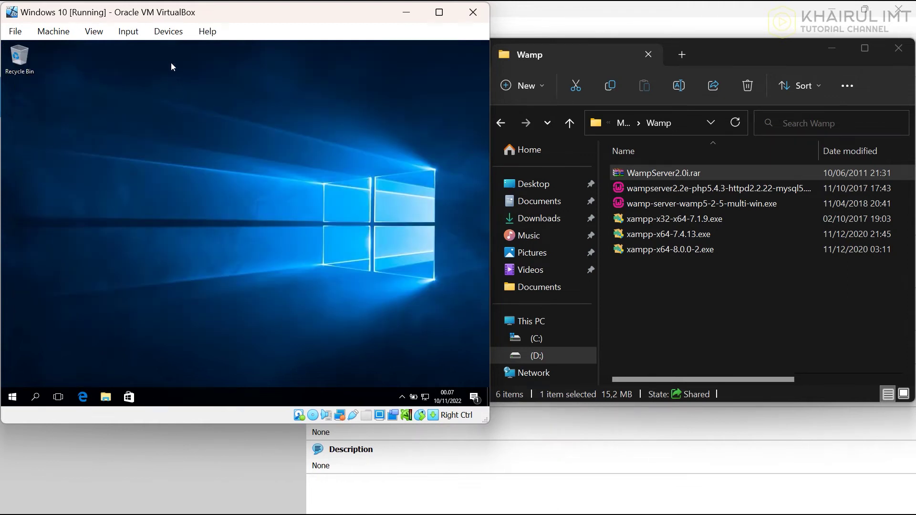
Step: Set the virtual machine's Shared Clipboard mode to Bidirectional
left_click(172, 34)
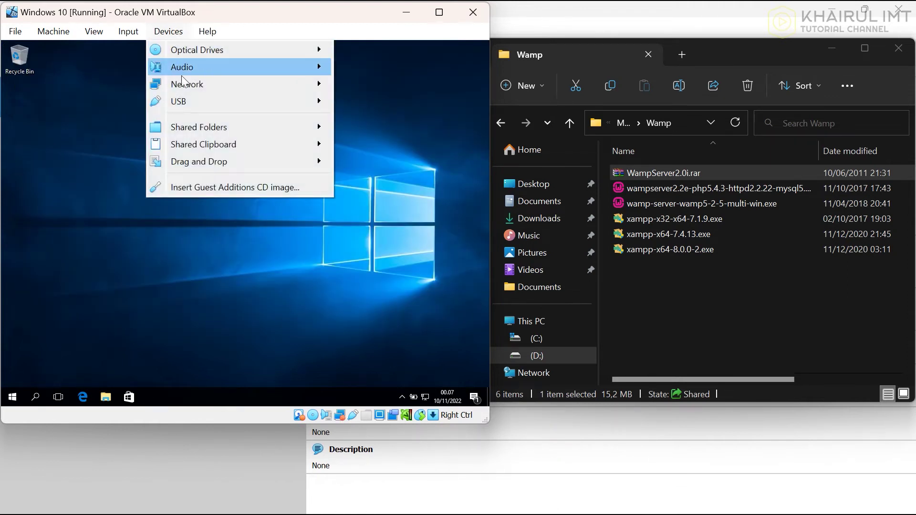
mouse_move(191, 139)
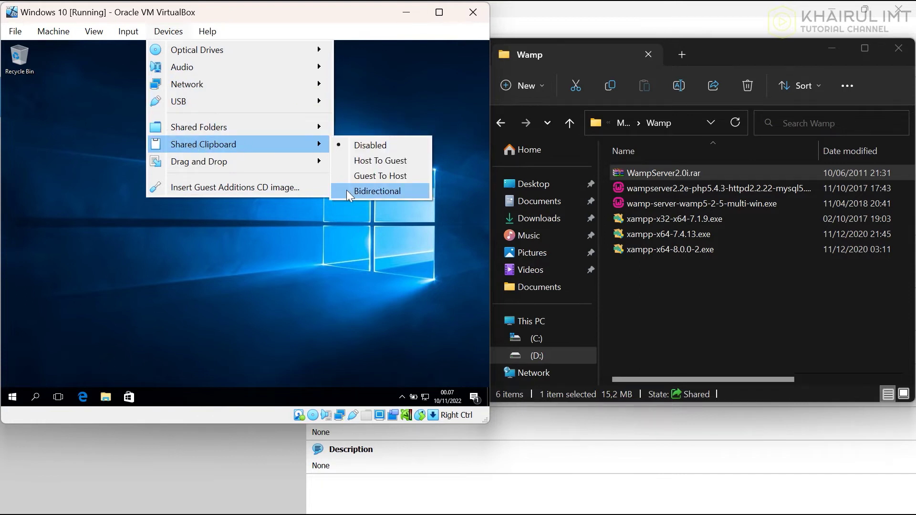
left_click(379, 161)
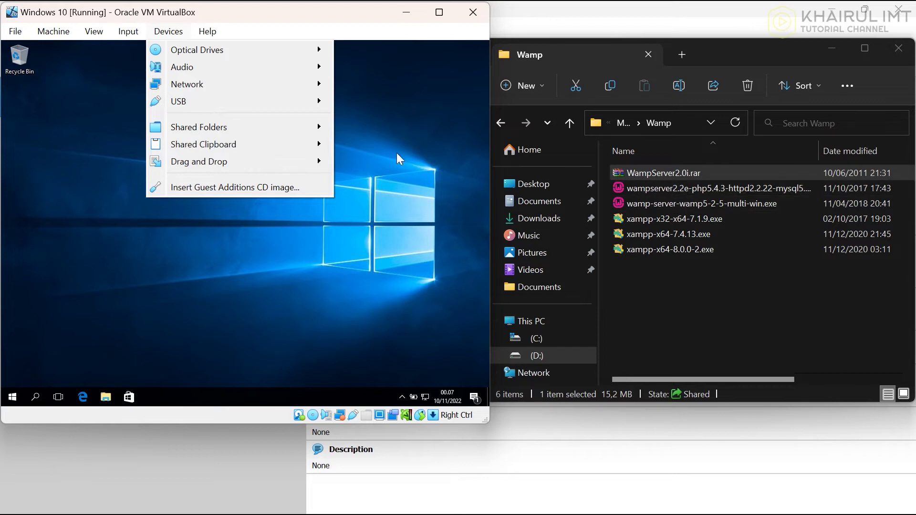
mouse_move(310, 143)
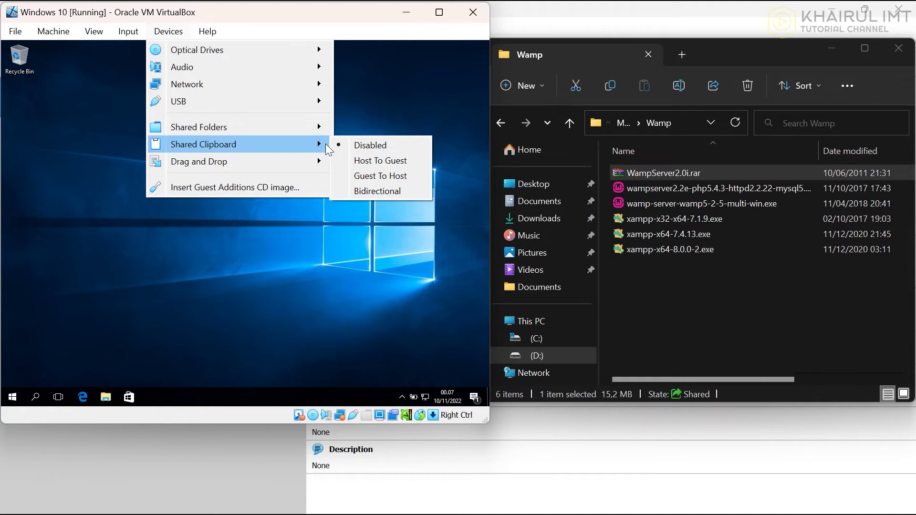
left_click(350, 191)
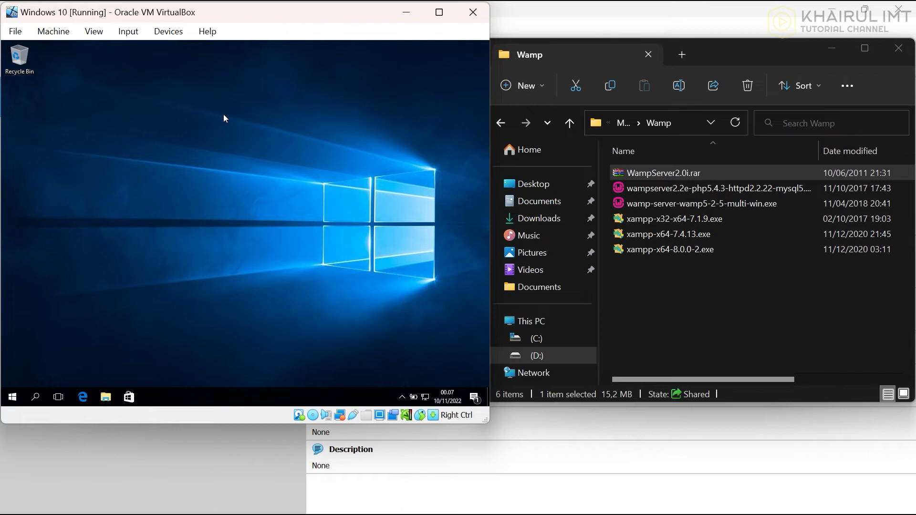
Step: Set the virtual machine's Drag and Drop mode to Bidirectional
left_click(174, 34)
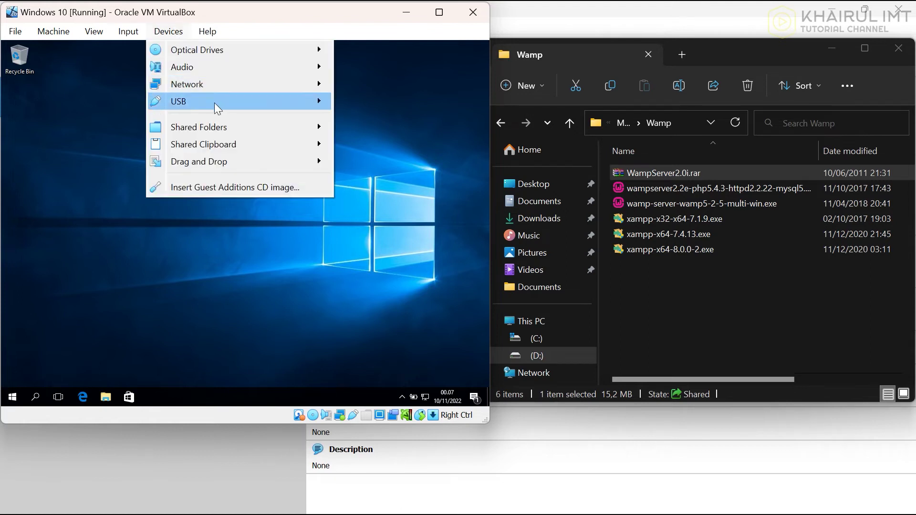
mouse_move(220, 164)
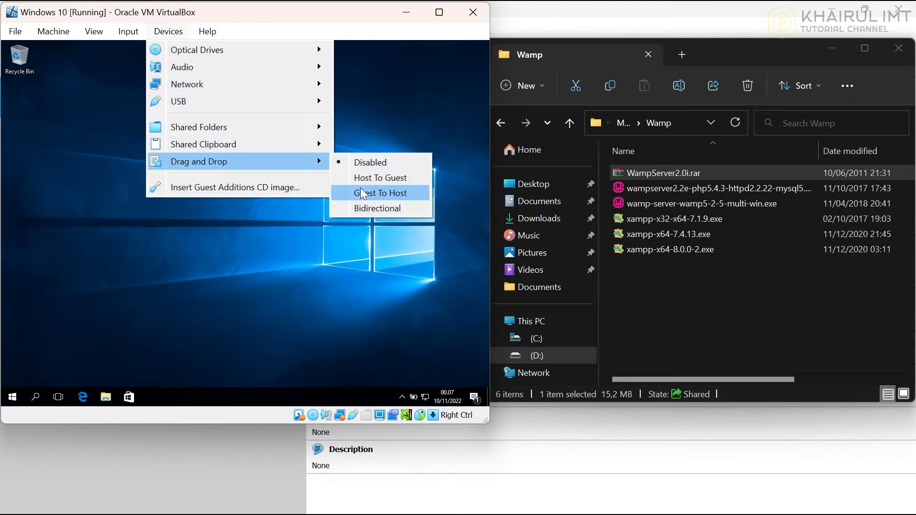
left_click(365, 209)
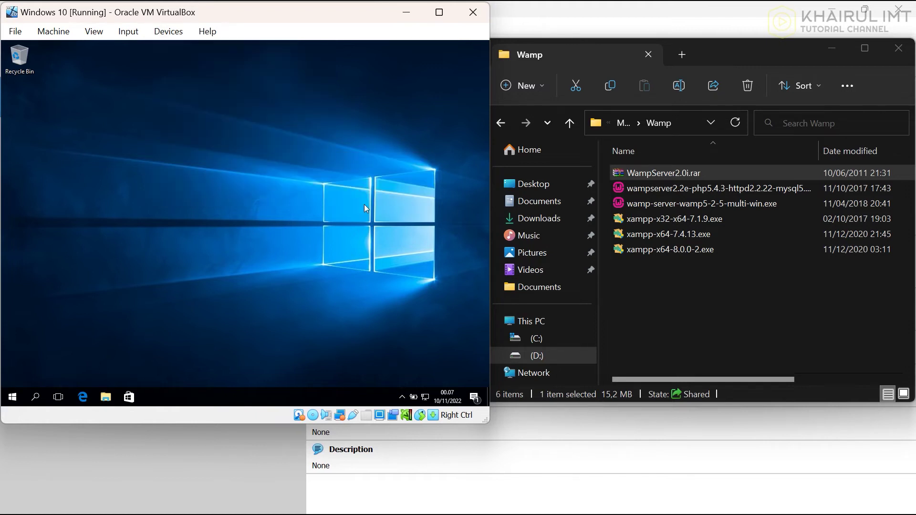
Step: Copy WampServer2.0i.rar from the host's Wamp folder onto the guest's desktop
left_click(646, 176)
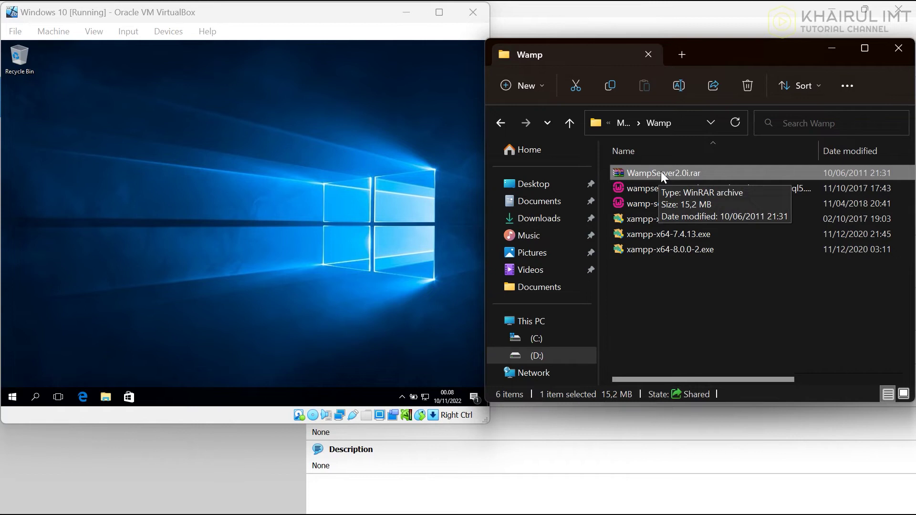
left_click_drag(660, 170, 341, 173)
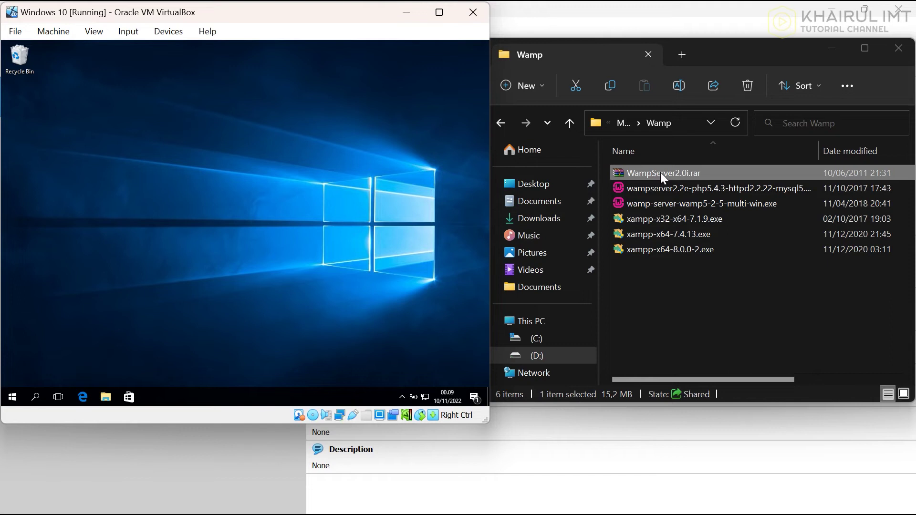
left_click_drag(661, 173, 350, 173)
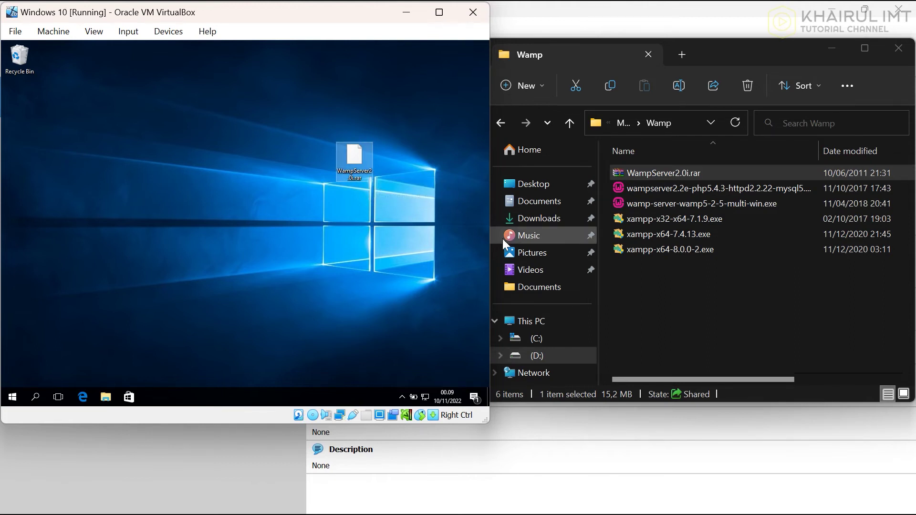
Step: Go up to the Master folder on the host and start adding a shared folder in the virtual machine's settings
left_click(651, 127)
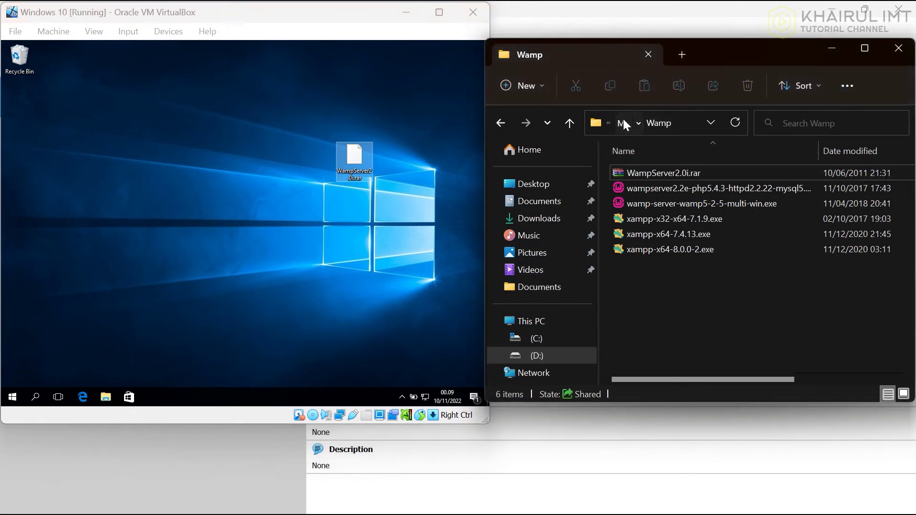
left_click(623, 123)
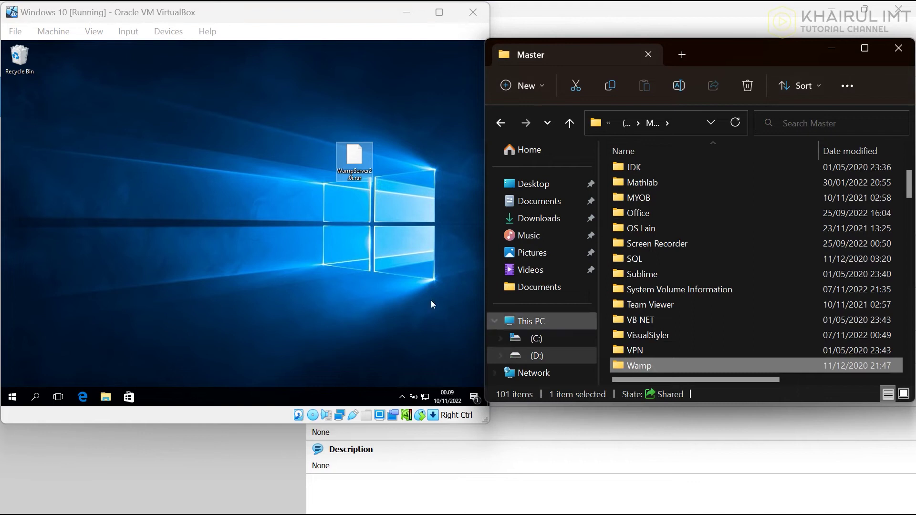
left_click(168, 32)
mouse_move(206, 127)
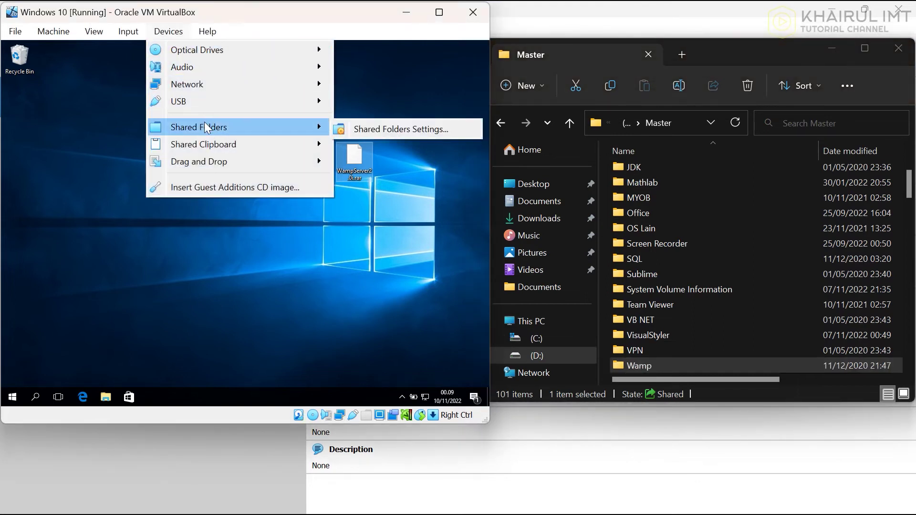
left_click(380, 129)
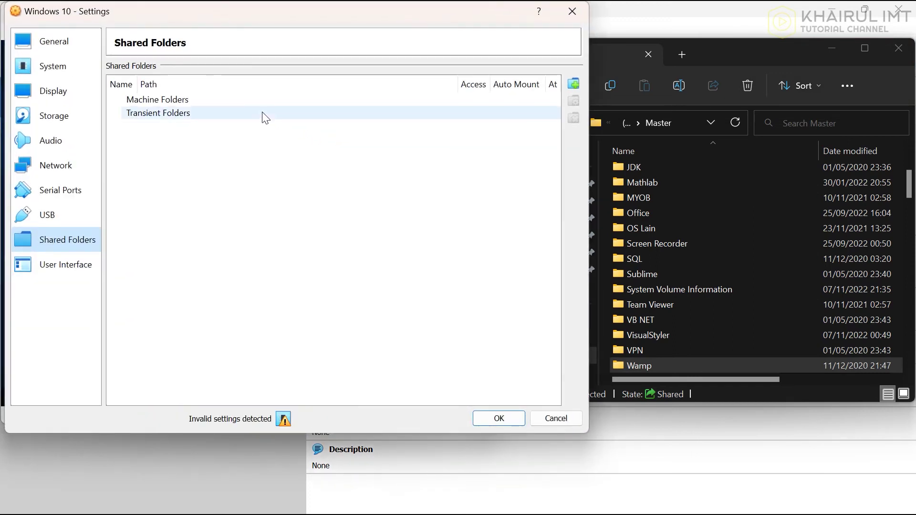
right_click(184, 136)
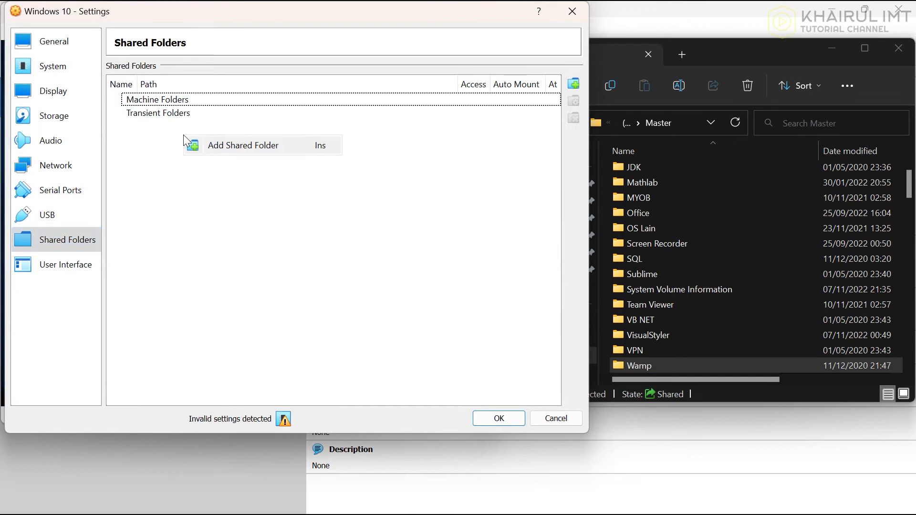
left_click(213, 145)
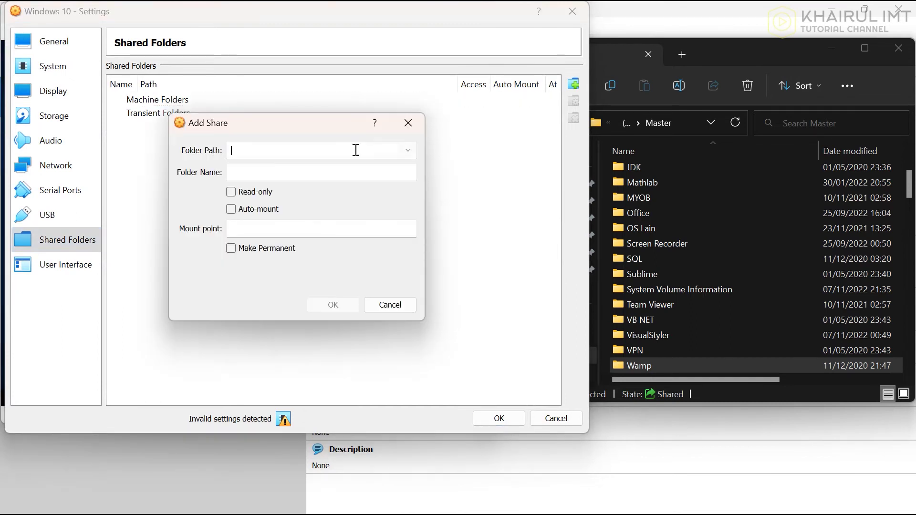
Step: Share the host folder D:\Master\Wamp under the name Wamp with Auto-mount enabled, and save the machine settings
left_click(408, 150)
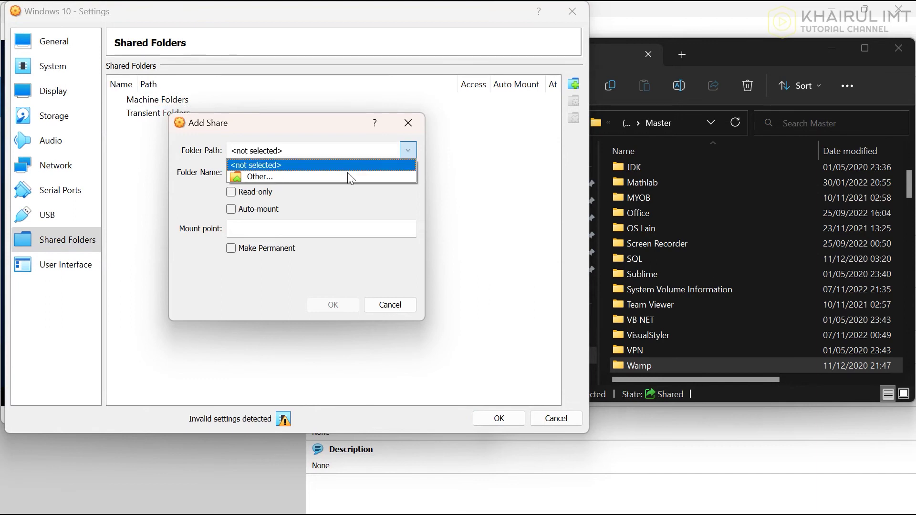
left_click(304, 178)
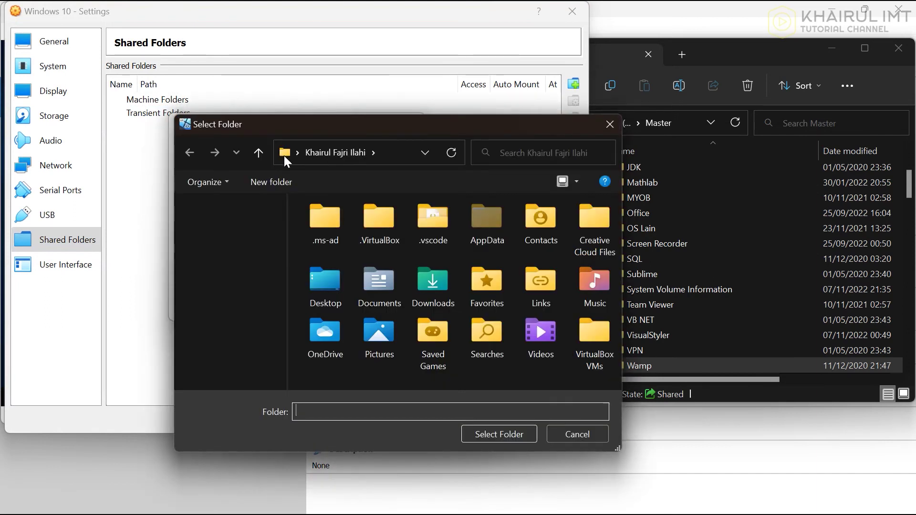
scroll(241, 337, "down", 3)
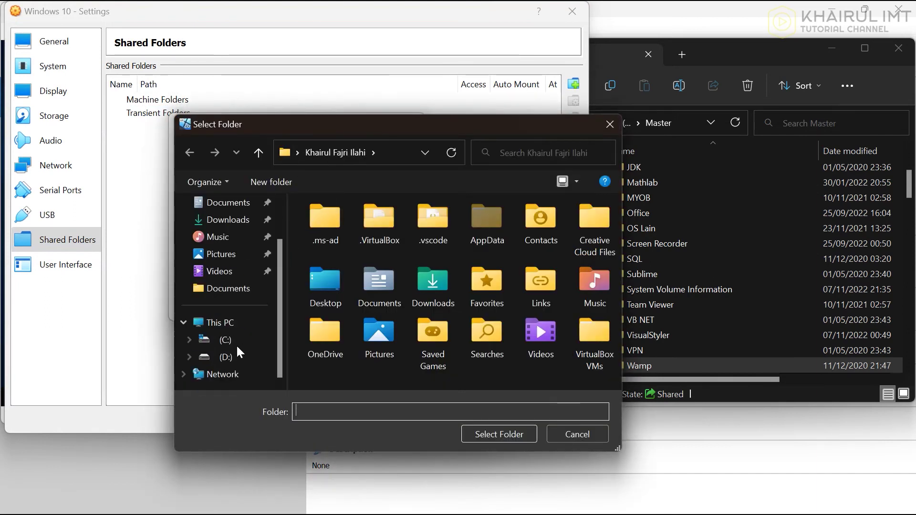
left_click(227, 357)
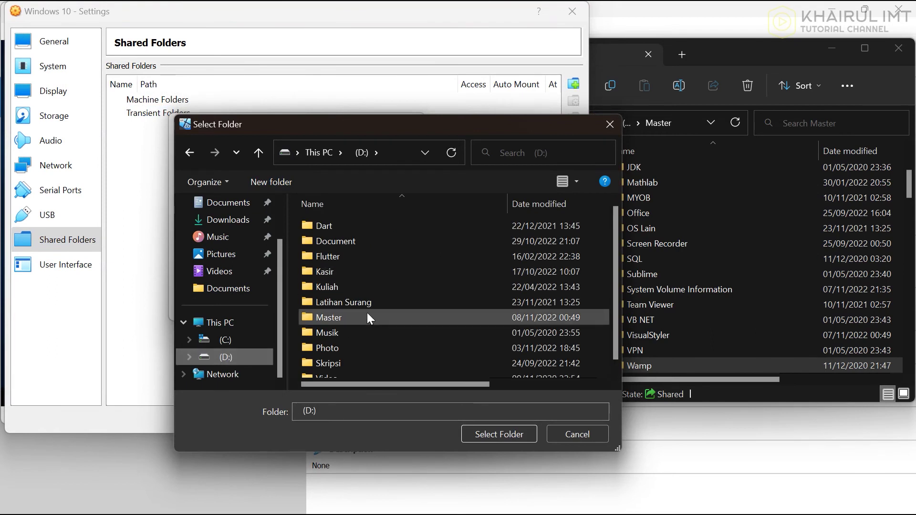
double_click(351, 314)
scroll(359, 279, "down", 3)
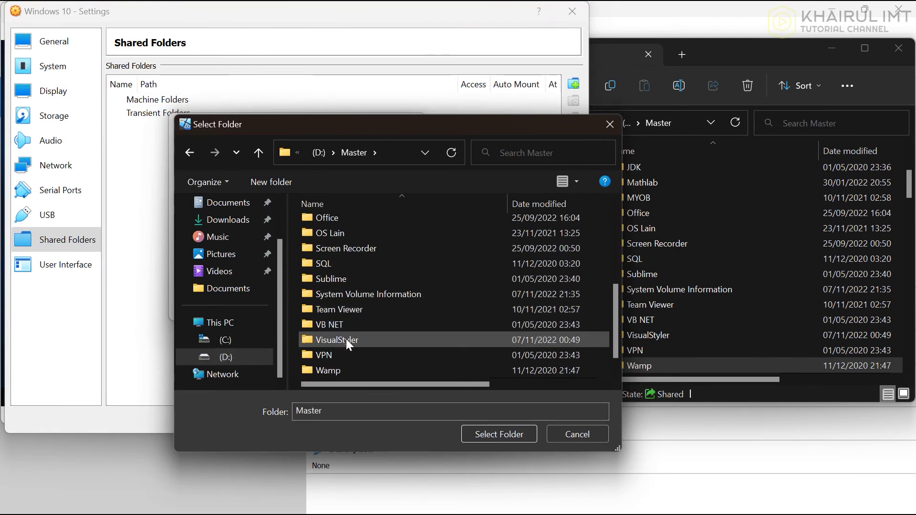
left_click(344, 369)
left_click(485, 432)
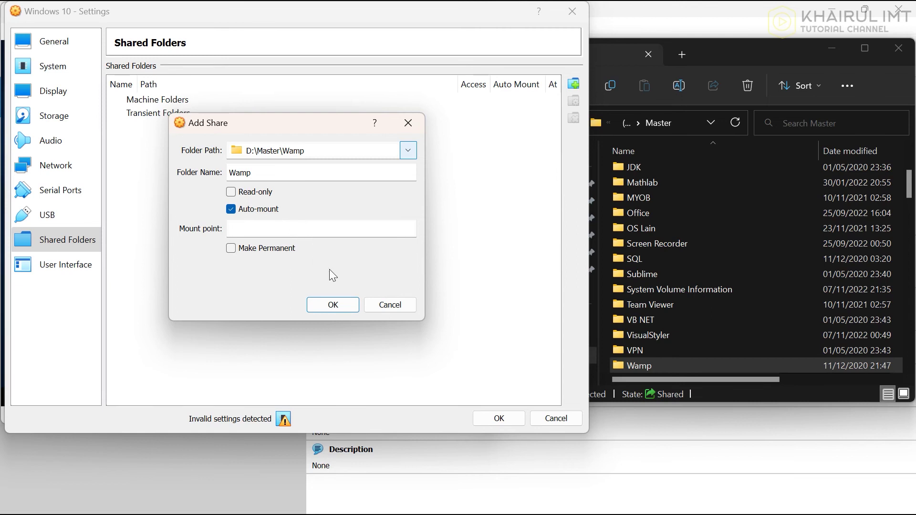
left_click(333, 304)
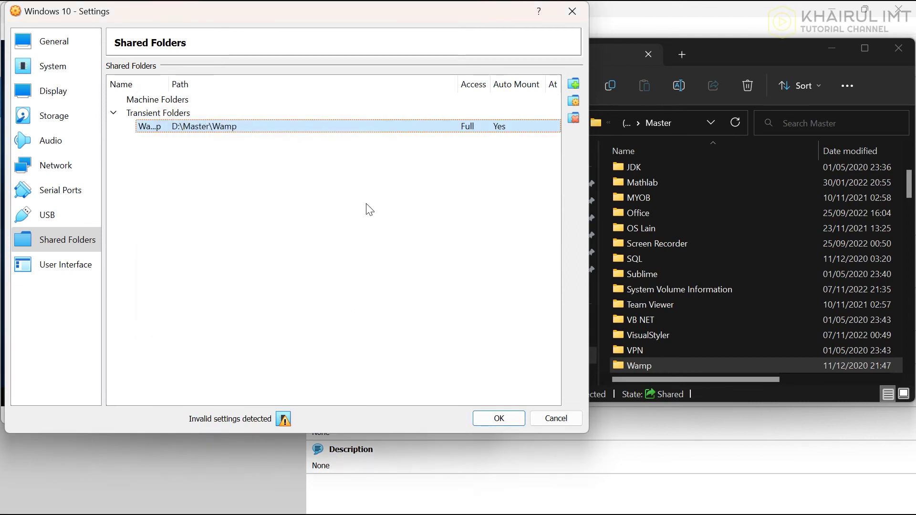
left_click(497, 418)
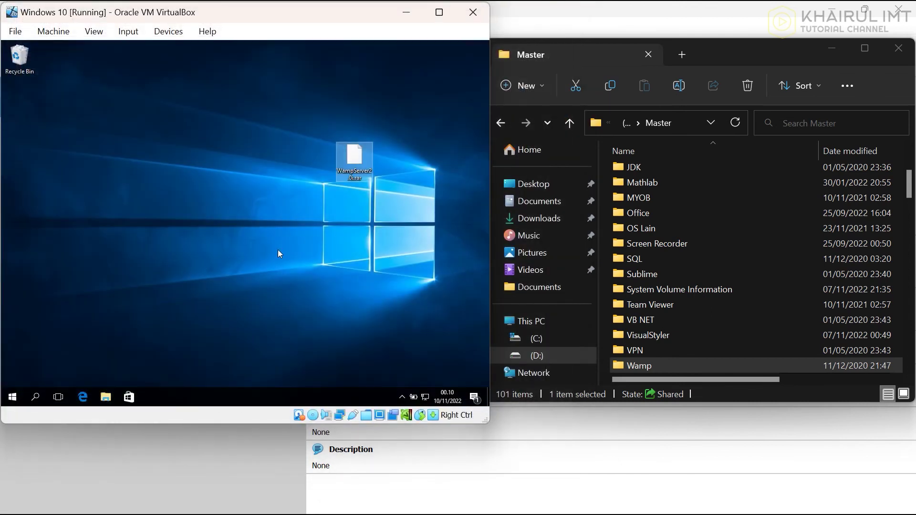
Step: Open the shared Wamp drive (Z:) in the guest and the Wamp folder on the host to compare their files
left_click(111, 400)
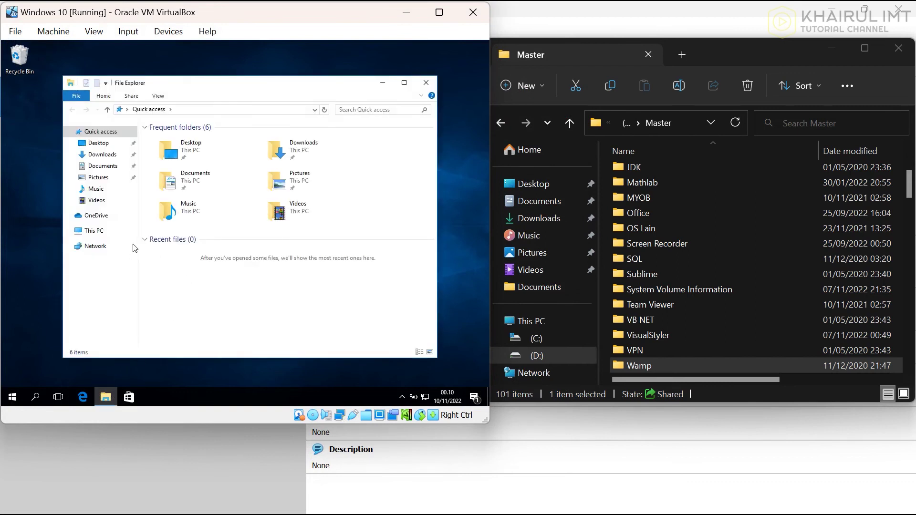
left_click(112, 234)
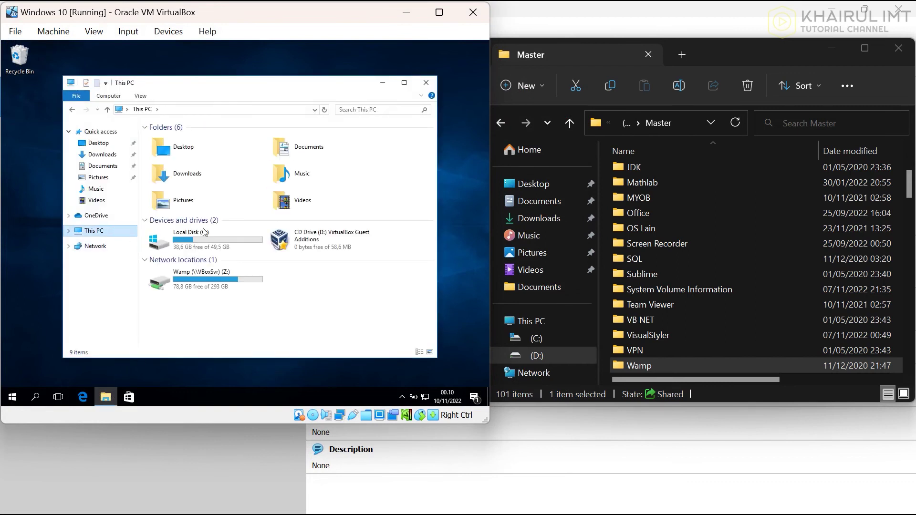
double_click(216, 286)
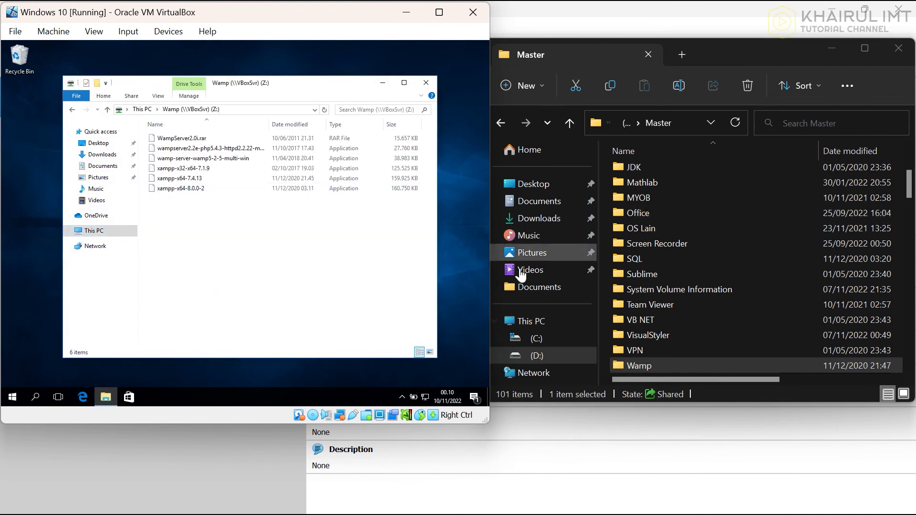
left_click(635, 368)
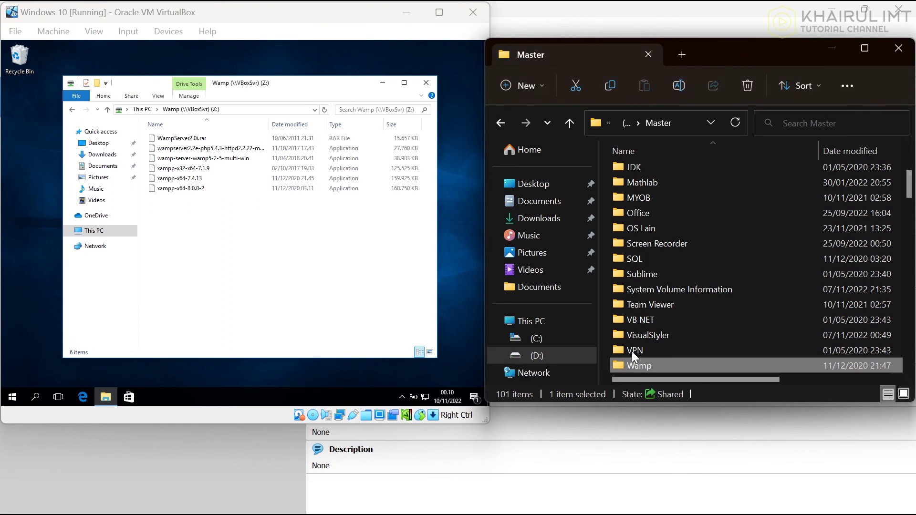
key("Return")
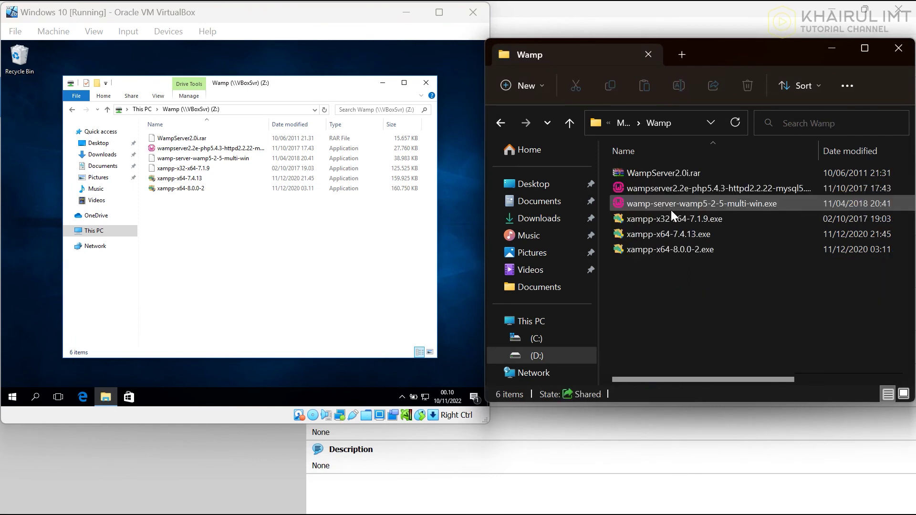
mouse_move(671, 210)
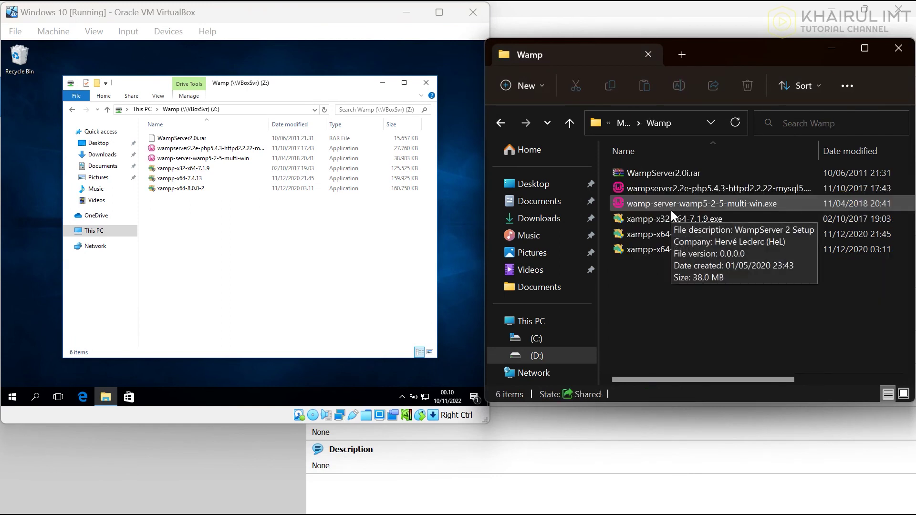